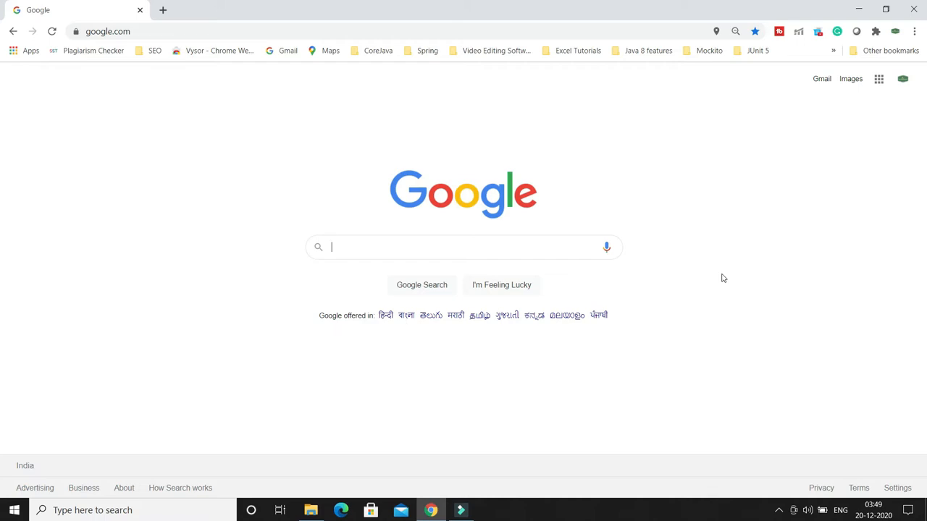
- Search Google for pycharm and open the JetBrains PyCharm website from the results
{"action": "type", "text": "pycram"}
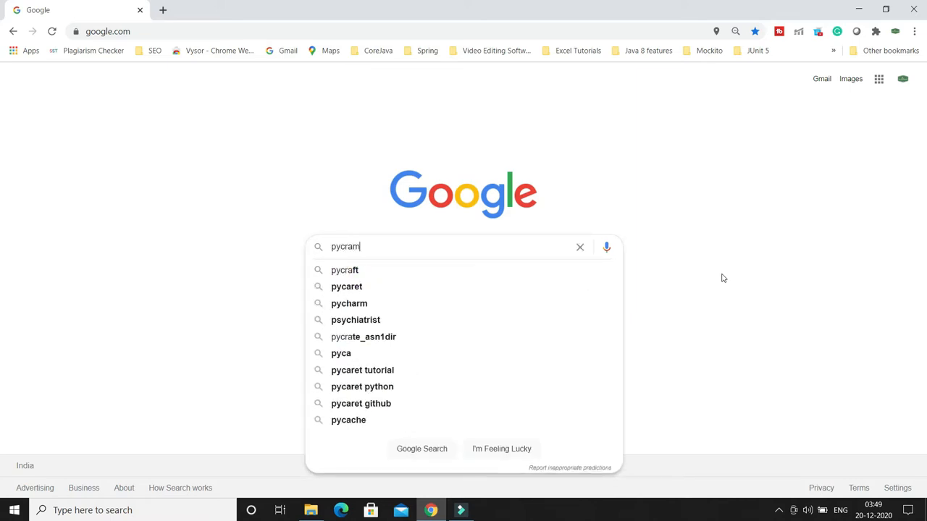
{"action": "key", "text": "Return"}
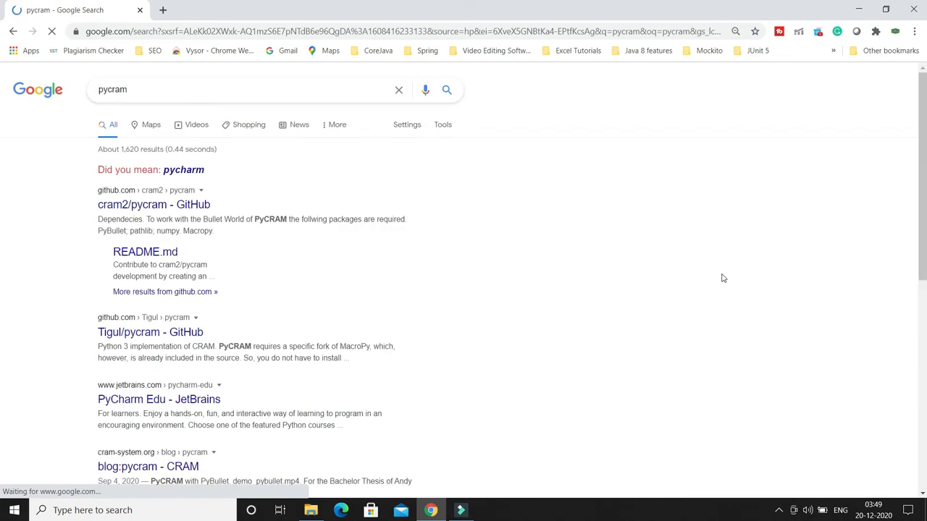
{"action": "left_click", "coordinate": [184, 171]}
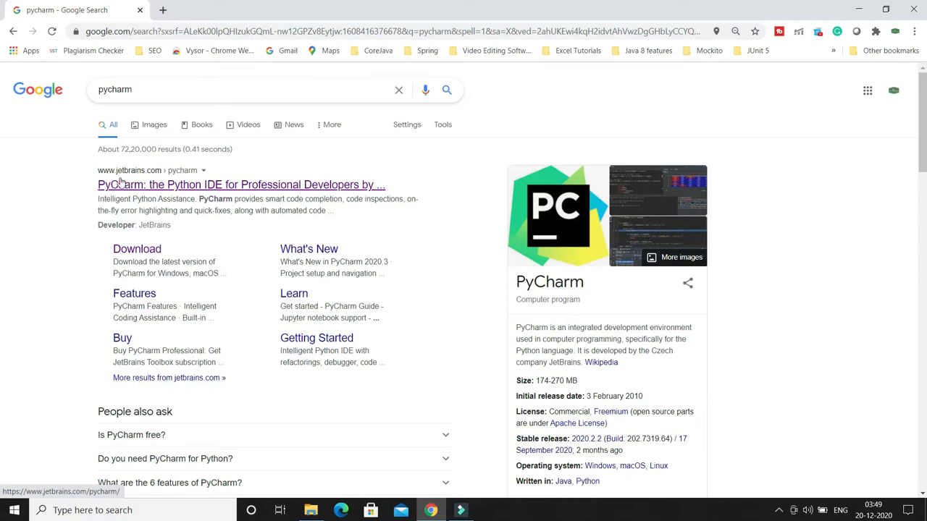
{"action": "left_click", "coordinate": [141, 183]}
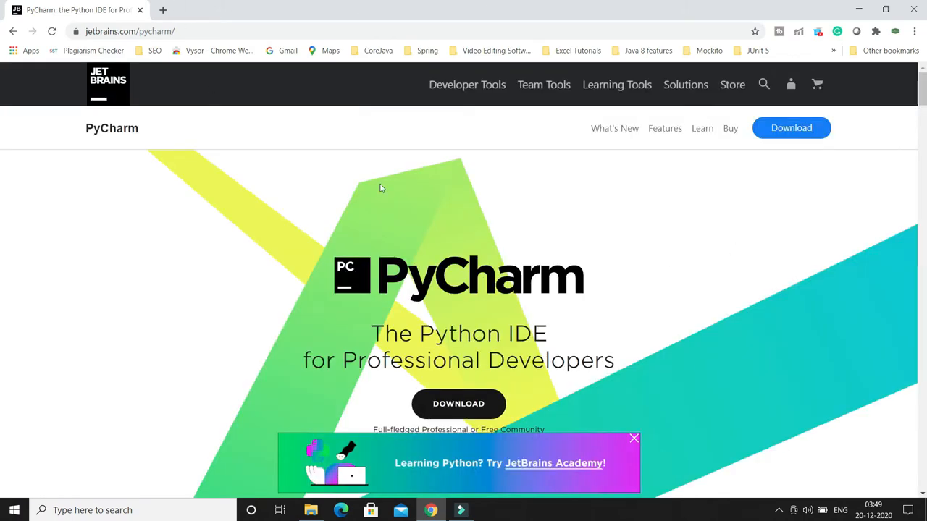
- Open the PyCharm download page and examine the Professional and Community editions offered for Windows
{"action": "left_click", "coordinate": [794, 128]}
{"action": "scroll", "coordinate": [756, 257], "scroll_direction": "down", "scroll_amount": 2}
{"action": "scroll", "coordinate": [756, 257], "scroll_direction": "up", "scroll_amount": 2}
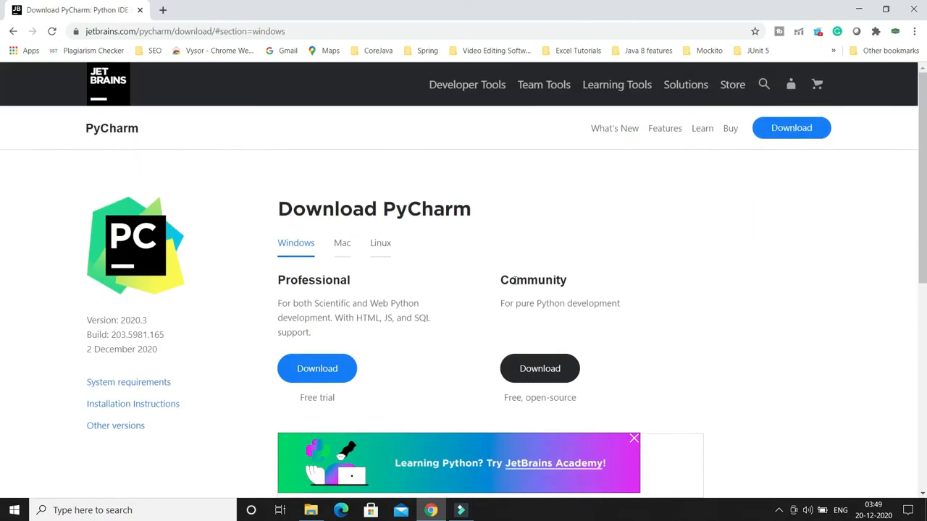
{"action": "mouse_move", "coordinate": [258, 267]}
{"action": "left_mouse_down"}
{"action": "mouse_move", "coordinate": [327, 383]}
{"action": "mouse_move", "coordinate": [372, 408]}
{"action": "mouse_move", "coordinate": [461, 410]}
{"action": "left_mouse_up"}
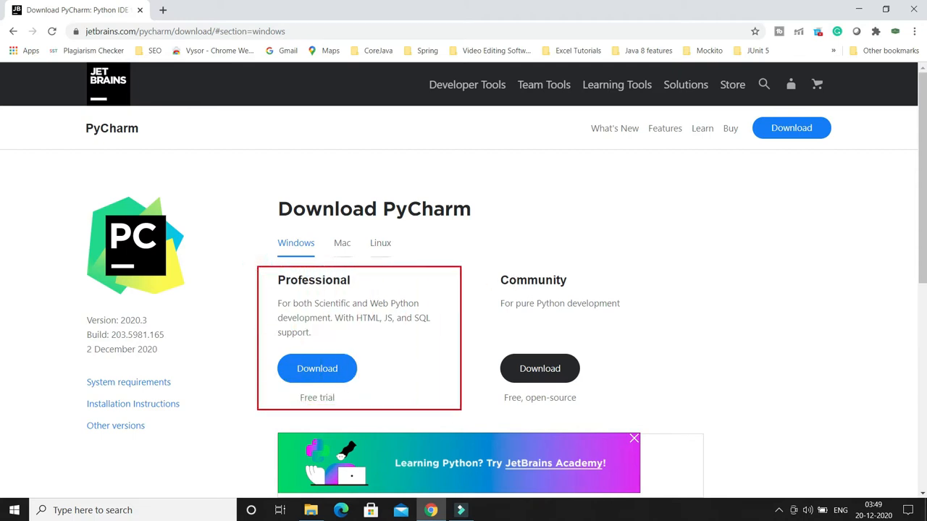
{"action": "mouse_move", "coordinate": [475, 256]}
{"action": "left_mouse_down"}
{"action": "mouse_move", "coordinate": [510, 341]}
{"action": "mouse_move", "coordinate": [643, 411]}
{"action": "mouse_move", "coordinate": [692, 414]}
{"action": "left_mouse_up"}
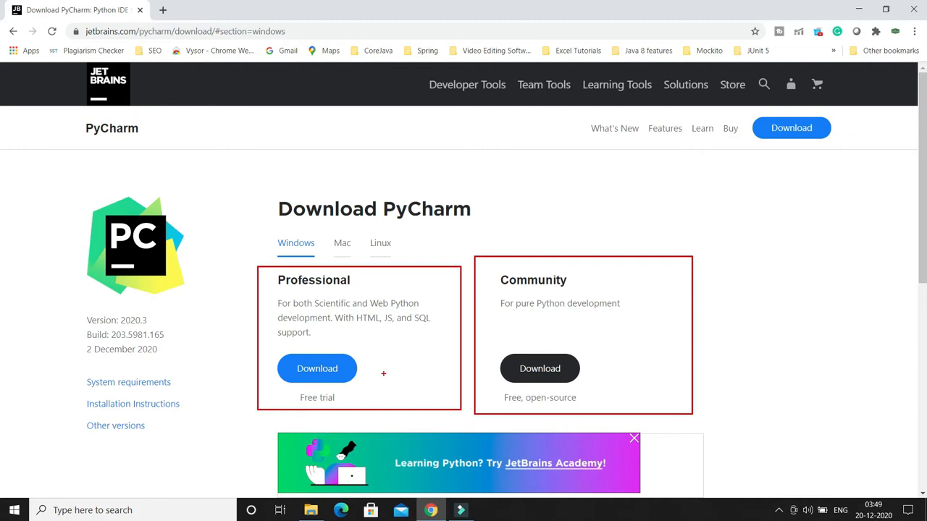
{"action": "key", "text": "Escape"}
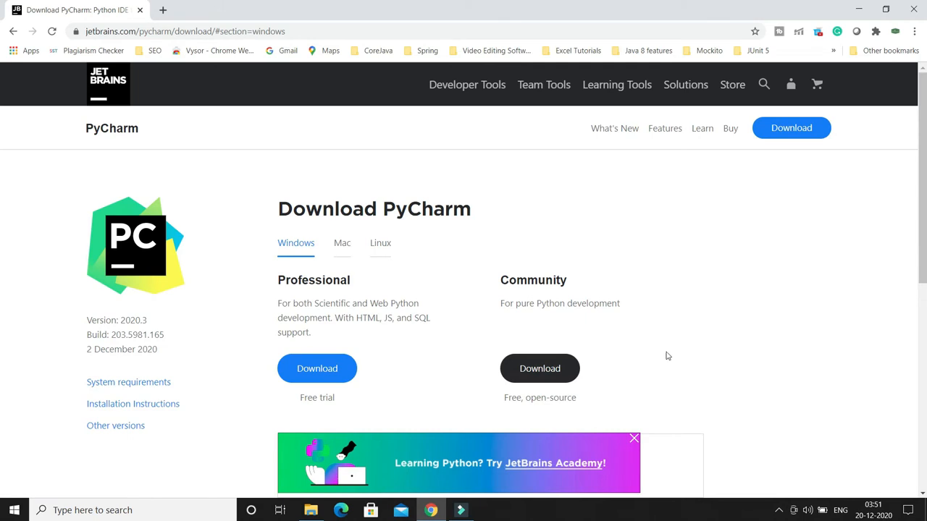
- Switch to File Explorer and launch the pycharm-community-2020.3.exe installer from the Downloads folder
{"action": "left_click", "coordinate": [859, 10]}
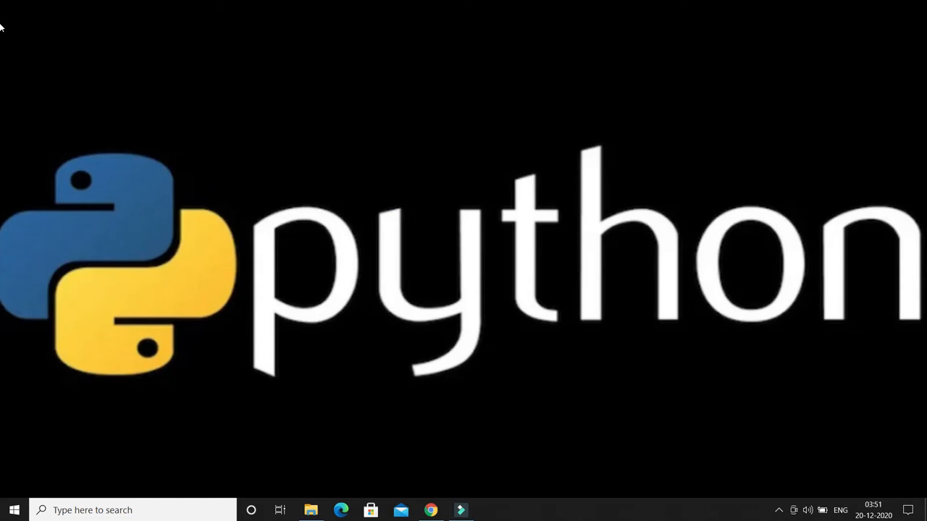
{"action": "left_click", "coordinate": [311, 510]}
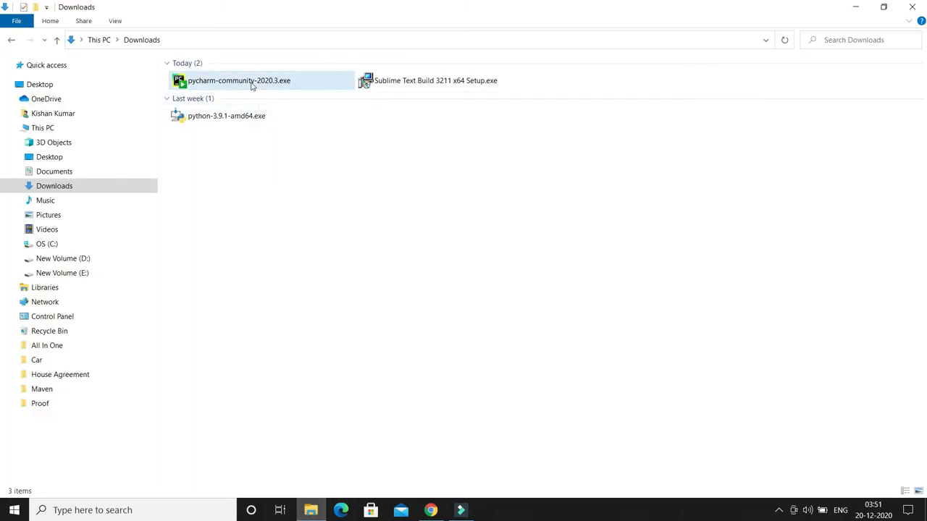
{"action": "double_click", "coordinate": [252, 84]}
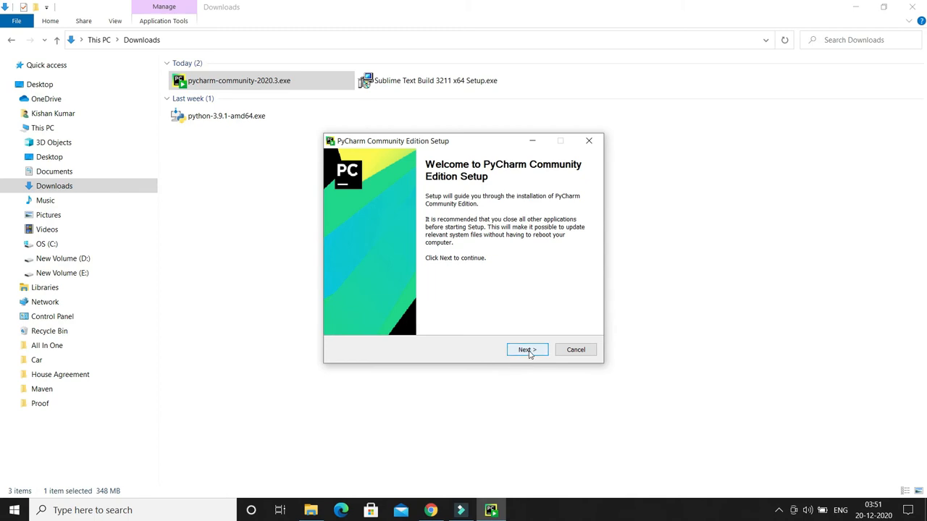
- Proceed past the setup welcome page and accept the default destination folder for PyCharm Community Edition 2020.3
{"action": "left_click", "coordinate": [527, 350]}
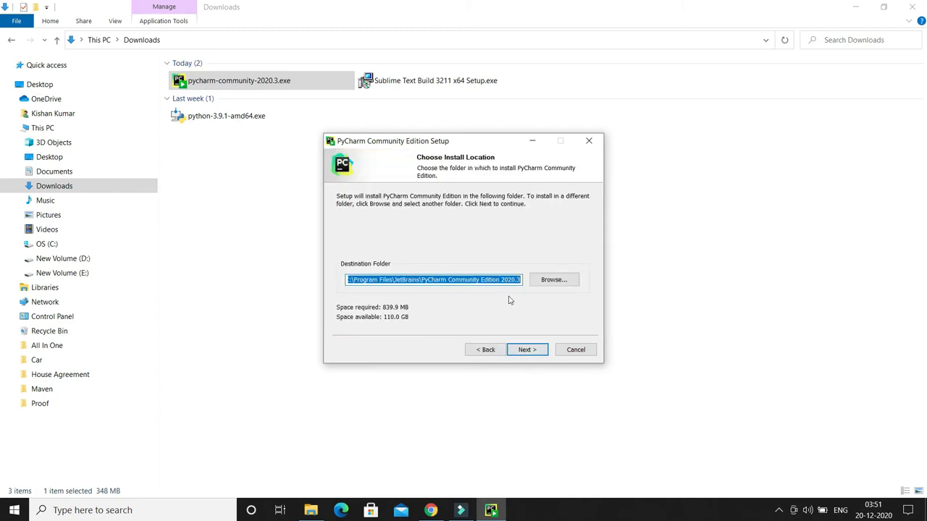
{"action": "left_click", "coordinate": [489, 280]}
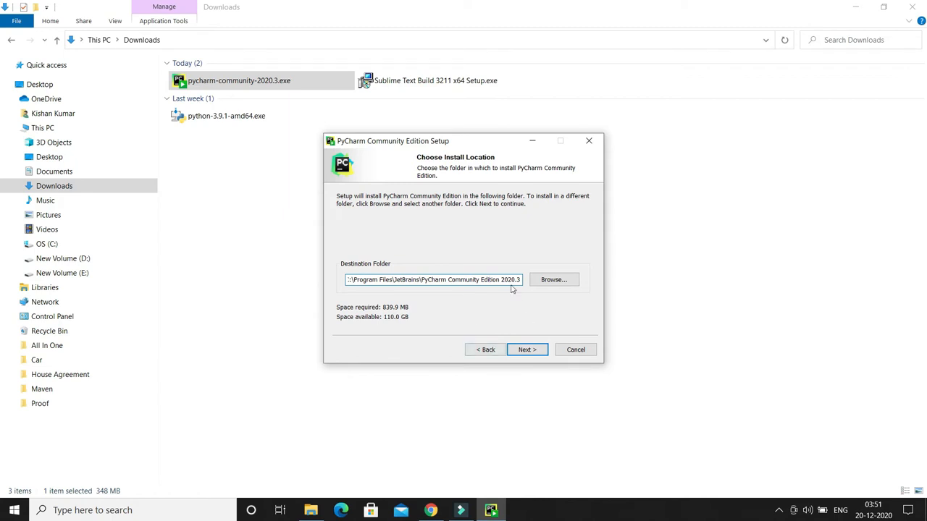
{"action": "left_click", "coordinate": [528, 353]}
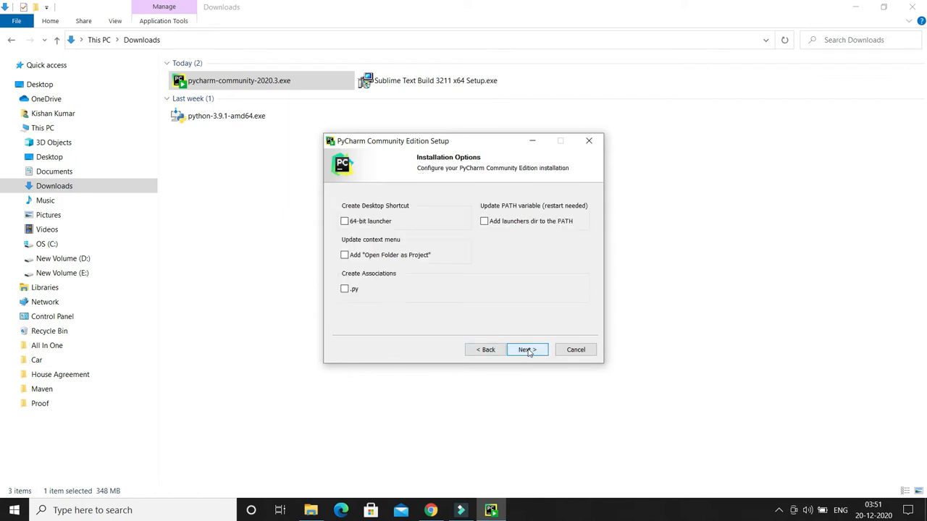
- Enable the 64-bit launcher desktop shortcut and the .py association, and install with the JetBrains Start Menu folder
{"action": "left_click", "coordinate": [345, 222]}
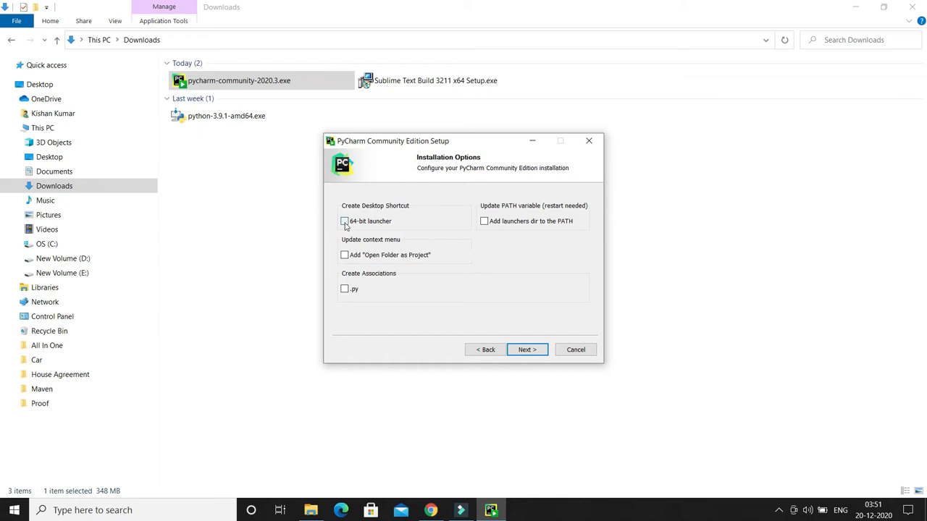
{"action": "left_click", "coordinate": [345, 291]}
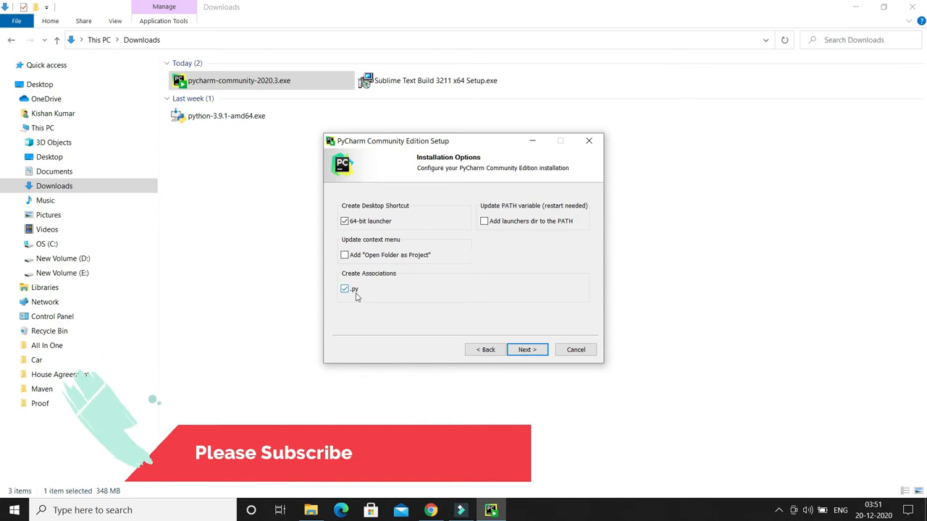
{"action": "left_click", "coordinate": [523, 351]}
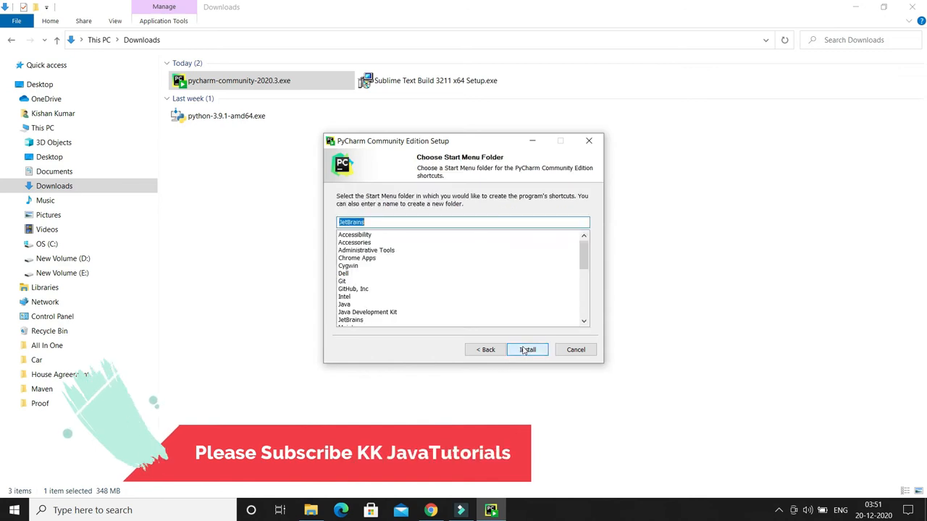
{"action": "left_click", "coordinate": [528, 351]}
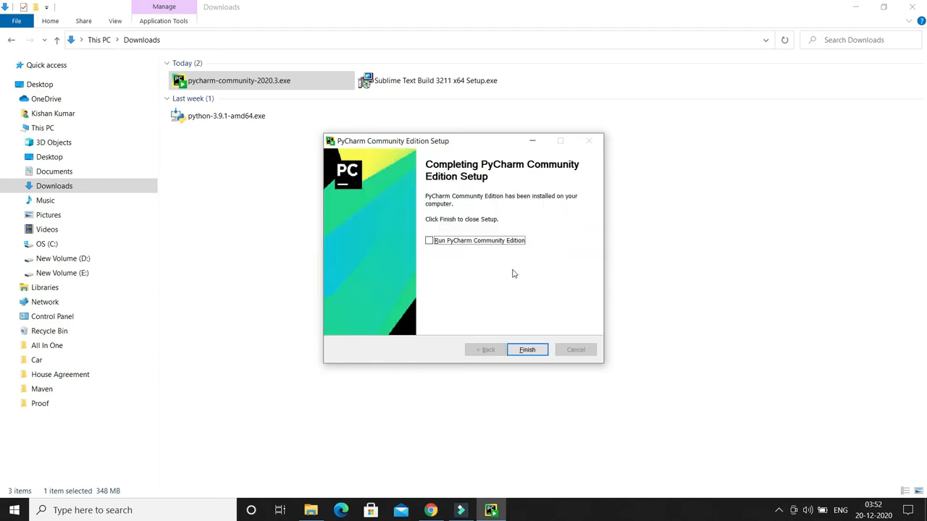
- Finish the setup with Run PyCharm Community Edition enabled and start PyCharm without importing settings
{"action": "left_click", "coordinate": [430, 242]}
{"action": "left_click", "coordinate": [527, 351]}
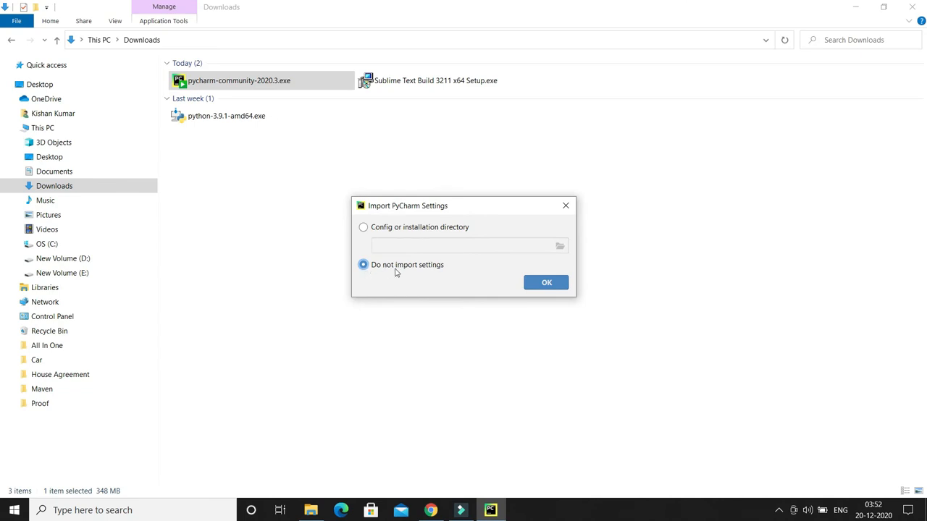
{"action": "left_click", "coordinate": [547, 284]}
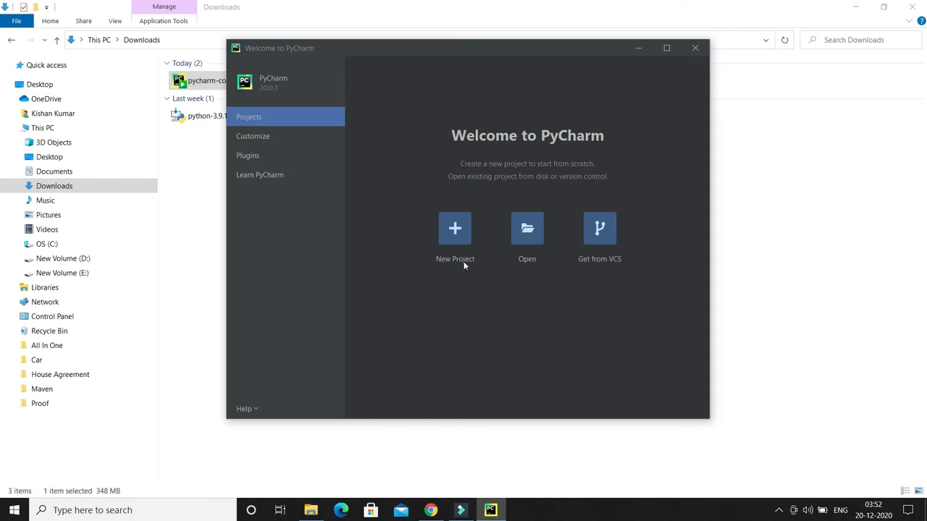
- Create a new project named pythonProject2 with a new Virtualenv environment and a main.py welcome script
{"action": "left_click", "coordinate": [455, 230]}
{"action": "left_click", "coordinate": [469, 71]}
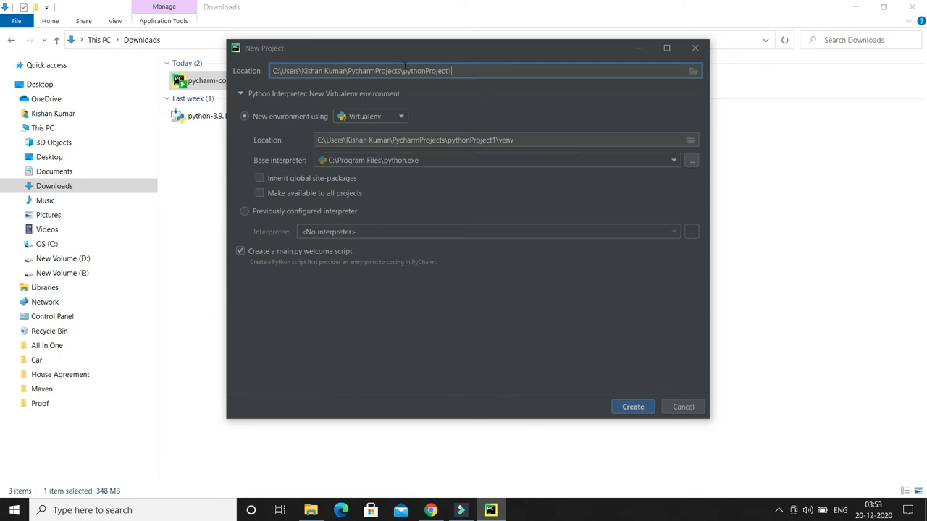
{"action": "left_click_drag", "start_coordinate": [403, 70], "coordinate": [454, 70]}
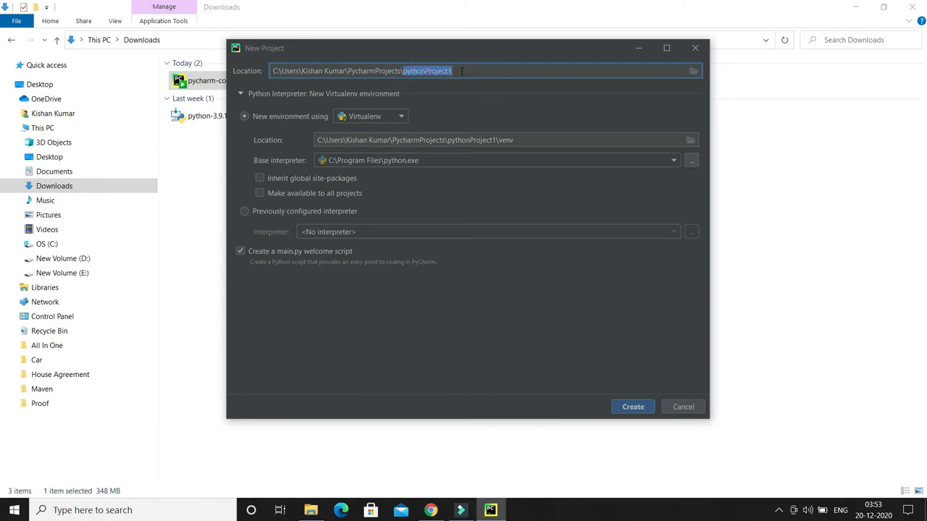
{"action": "left_click", "coordinate": [455, 70]}
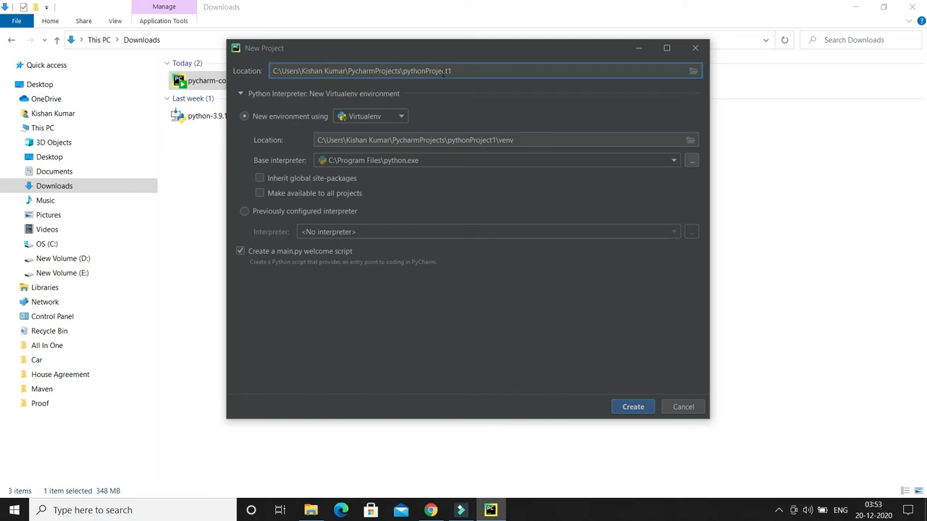
{"action": "key", "text": "BackSpace"}
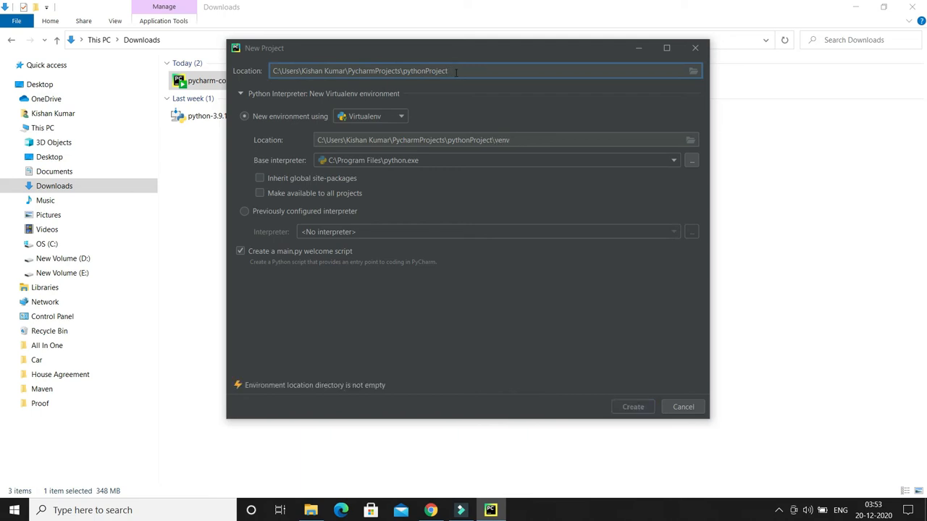
{"action": "type", "text": "2"}
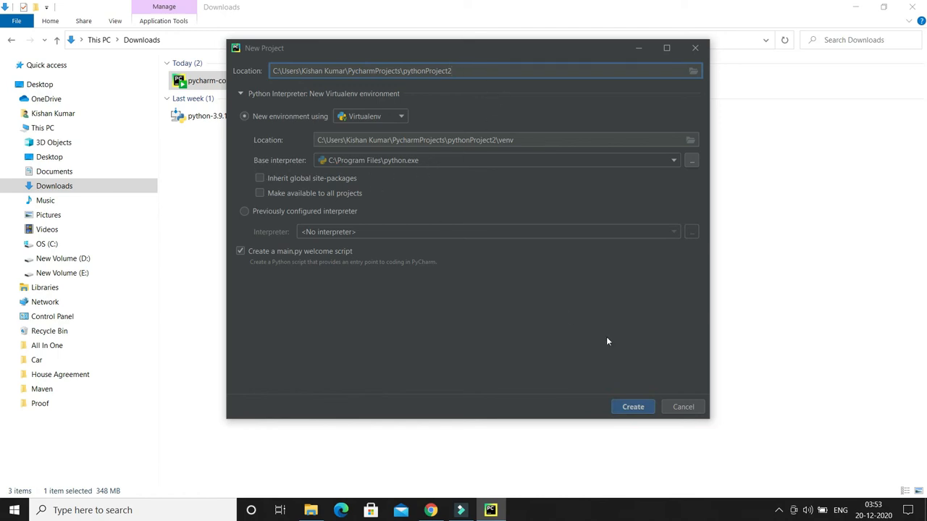
{"action": "left_click", "coordinate": [633, 408]}
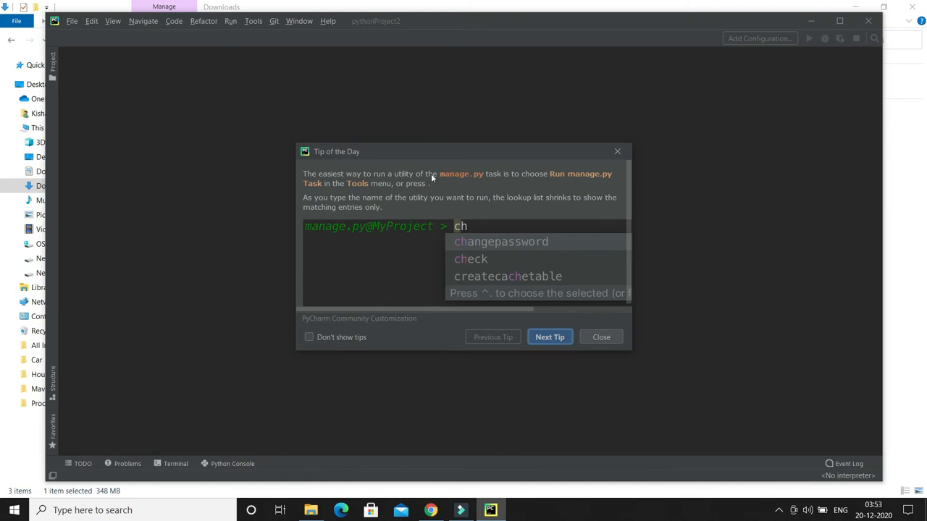
- Dismiss the Tip of the Day and maximize the project window
{"action": "left_click", "coordinate": [602, 338]}
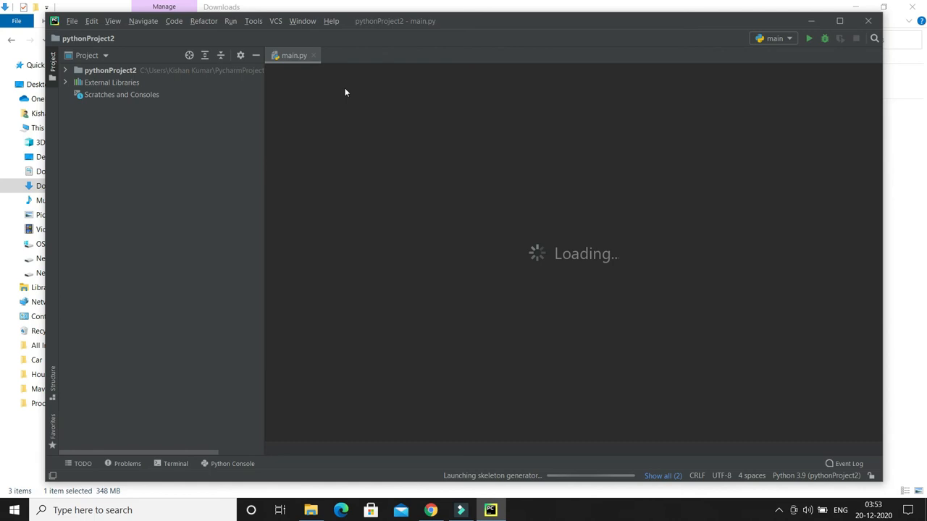
{"action": "left_click", "coordinate": [840, 21]}
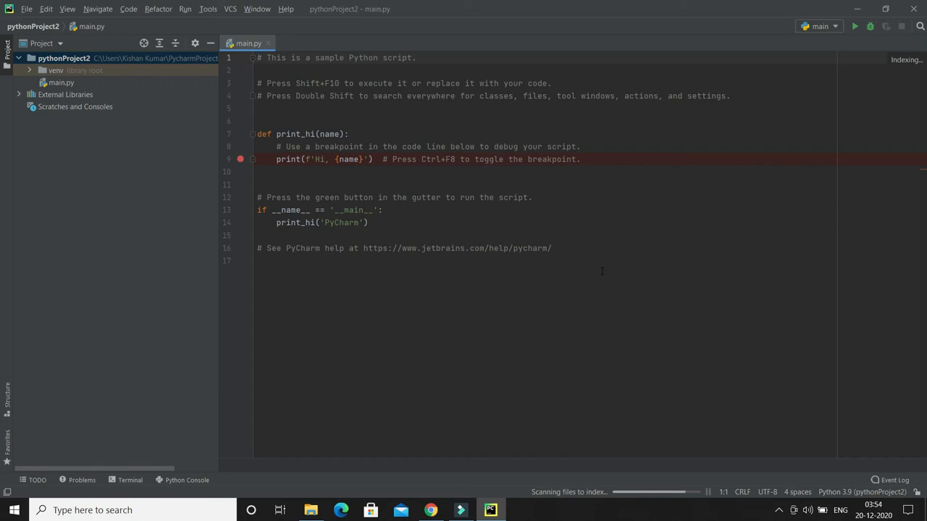
{"action": "left_click", "coordinate": [524, 293]}
- Add a new Python file named Test to the pythonProject2 root folder
{"action": "right_click", "coordinate": [53, 59]}
{"action": "mouse_move", "coordinate": [144, 66]}
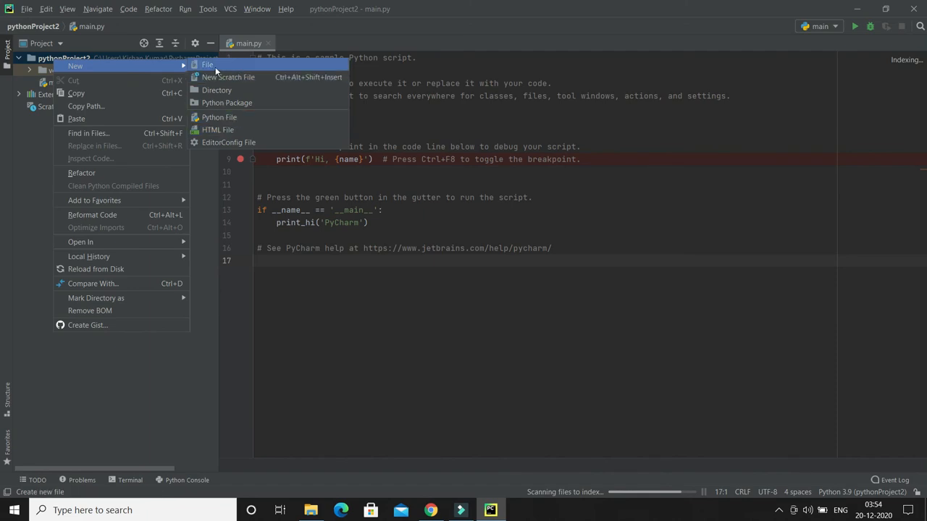
{"action": "left_click", "coordinate": [228, 122]}
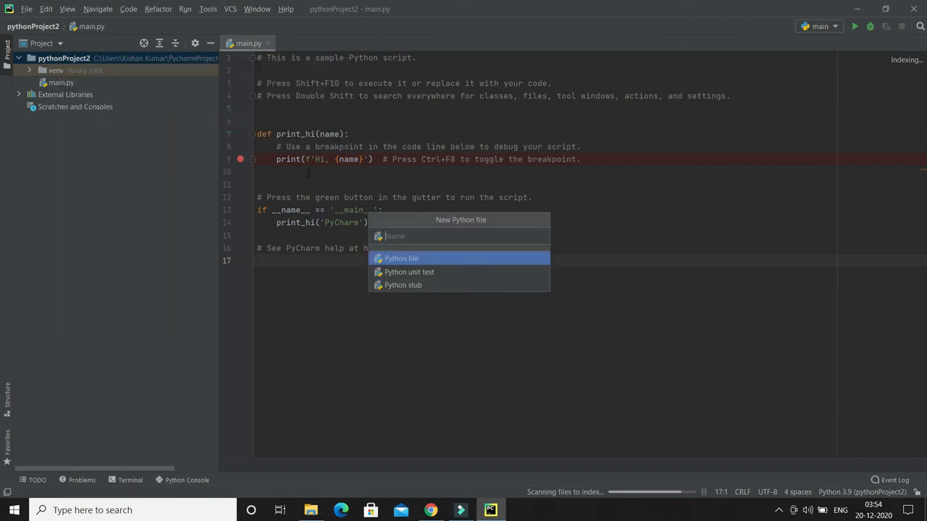
{"action": "type", "text": "Test"}
{"action": "key", "text": "Return"}
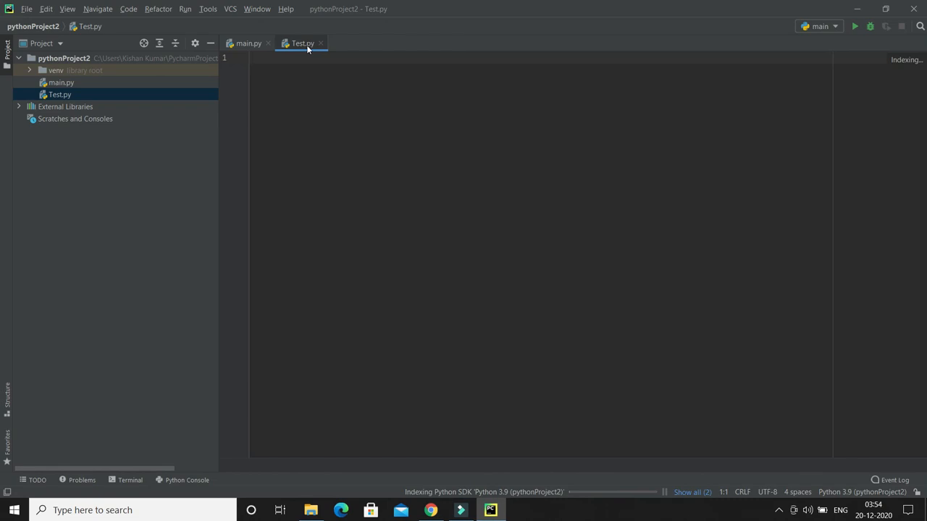
- Write the statement print("Hello World") on the first line of Test.py
{"action": "left_click", "coordinate": [307, 46]}
{"action": "type", "text": "print"}
{"action": "type", "text": "("}
{"action": "type", "text": "\"Hello W"}
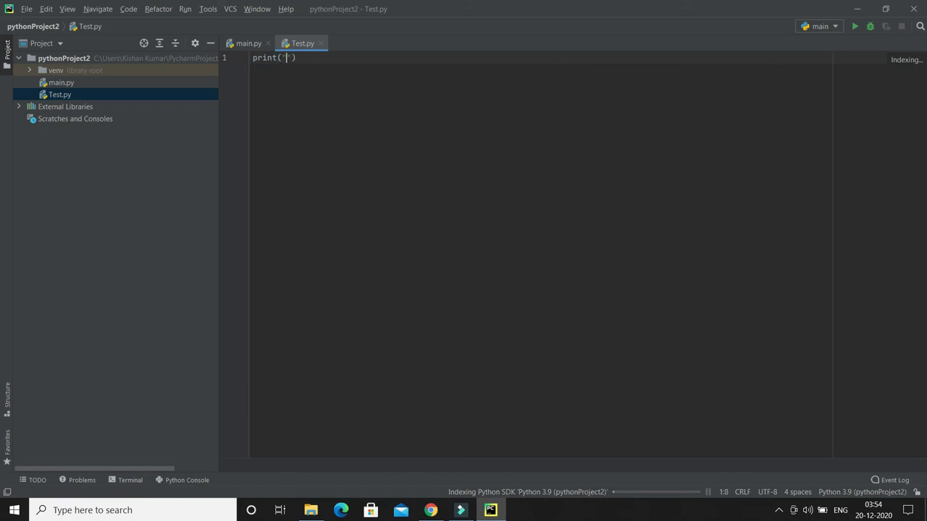
{"action": "type", "text": "orld\""}
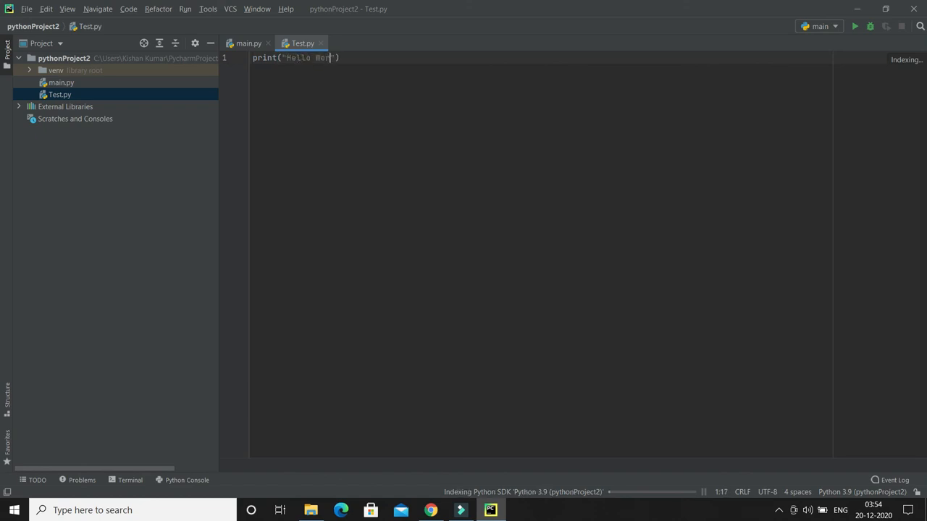
{"action": "type", "text": ")"}
- Run the selected main configuration and execute the Test.py file in the Python Console
{"action": "key", "text": "shift+F10"}
{"action": "right_click", "coordinate": [330, 116]}
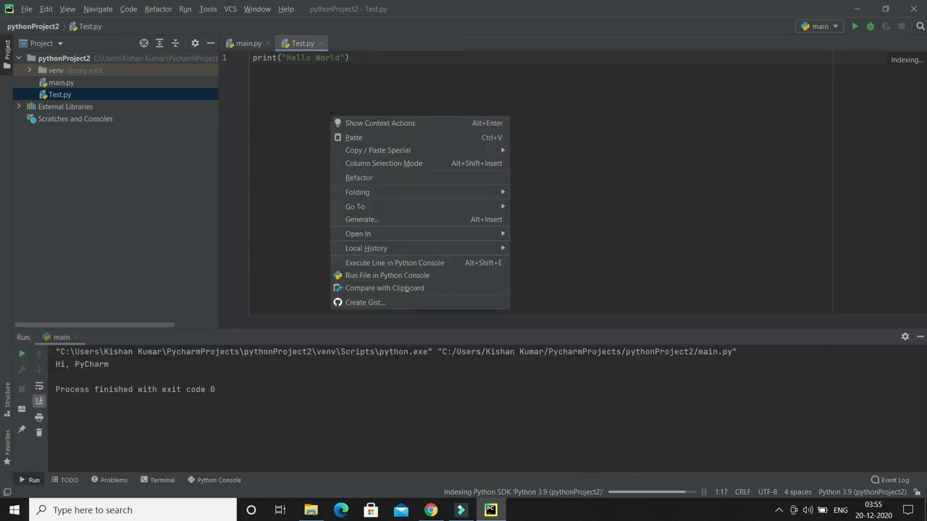
{"action": "left_click", "coordinate": [300, 102]}
{"action": "right_click", "coordinate": [346, 89]}
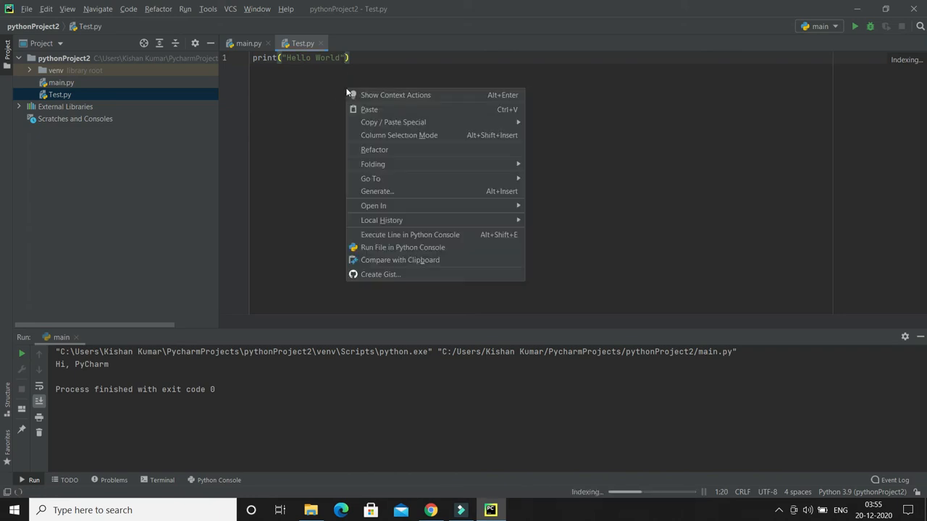
{"action": "left_click", "coordinate": [400, 251]}
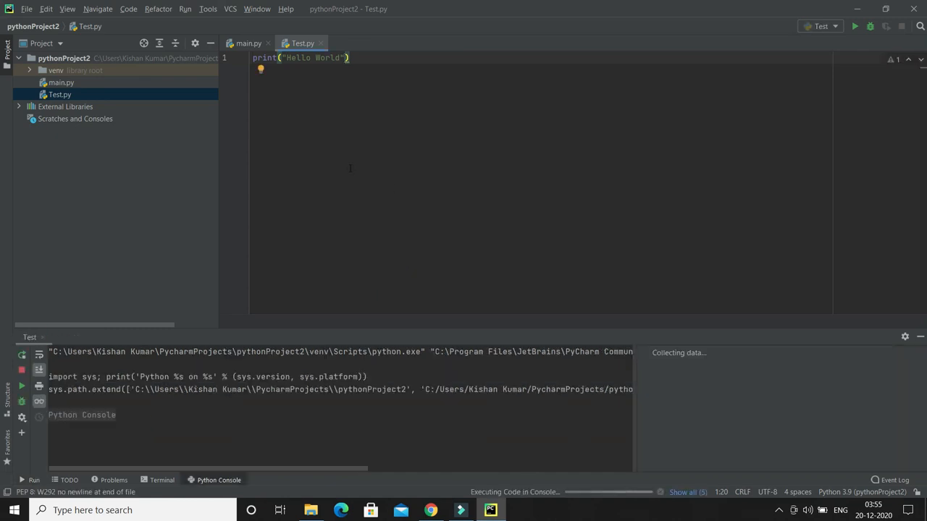
- Highlight the script's output line in the Python Console and return the cursor to the end of the print statement in Test.py
{"action": "left_click_drag", "start_coordinate": [105, 417], "coordinate": [50, 416]}
{"action": "left_click", "coordinate": [412, 193]}
{"action": "left_click", "coordinate": [370, 142]}
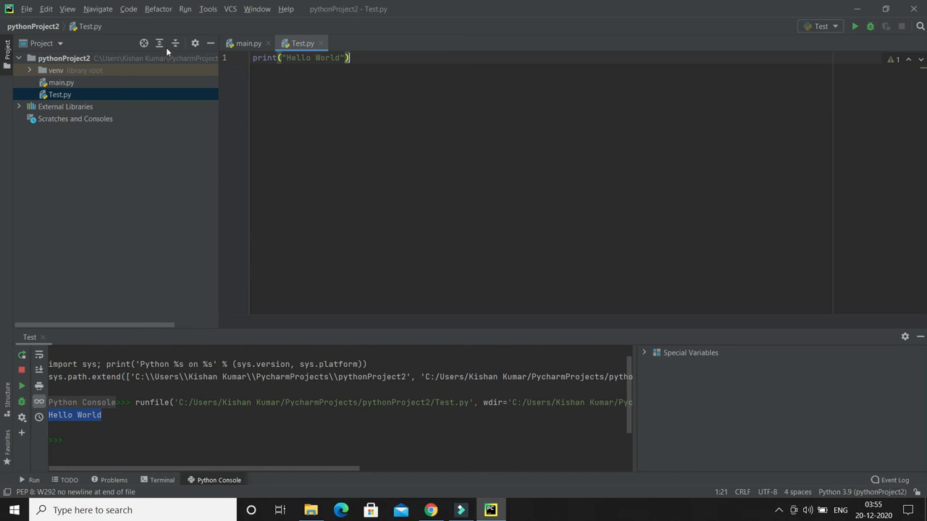
- Run the Test configuration to execute Test.py again in a new console session
{"action": "left_click", "coordinate": [185, 8]}
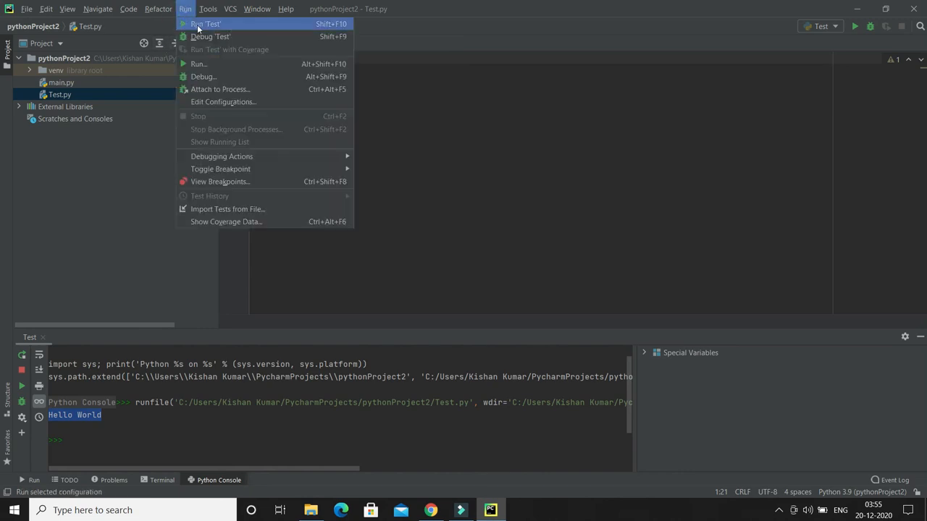
{"action": "left_click", "coordinate": [197, 26]}
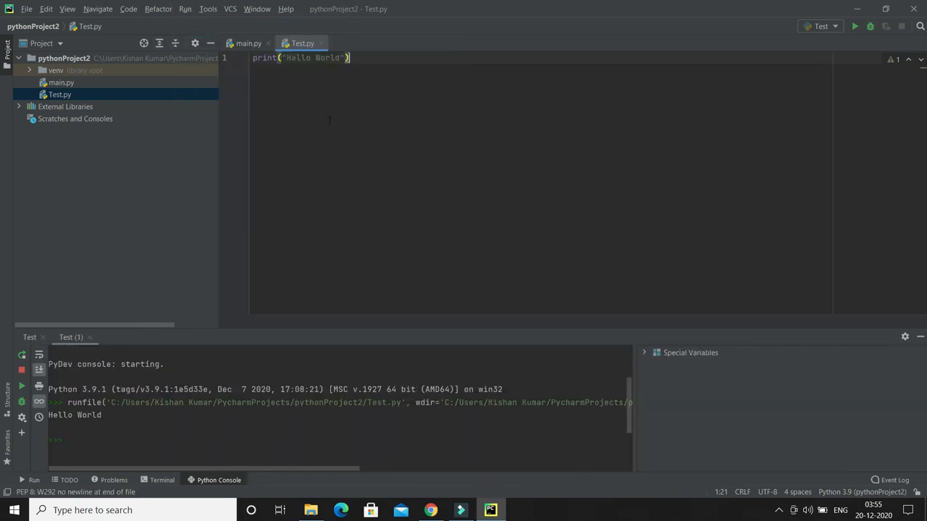
{"action": "left_click", "coordinate": [185, 11]}
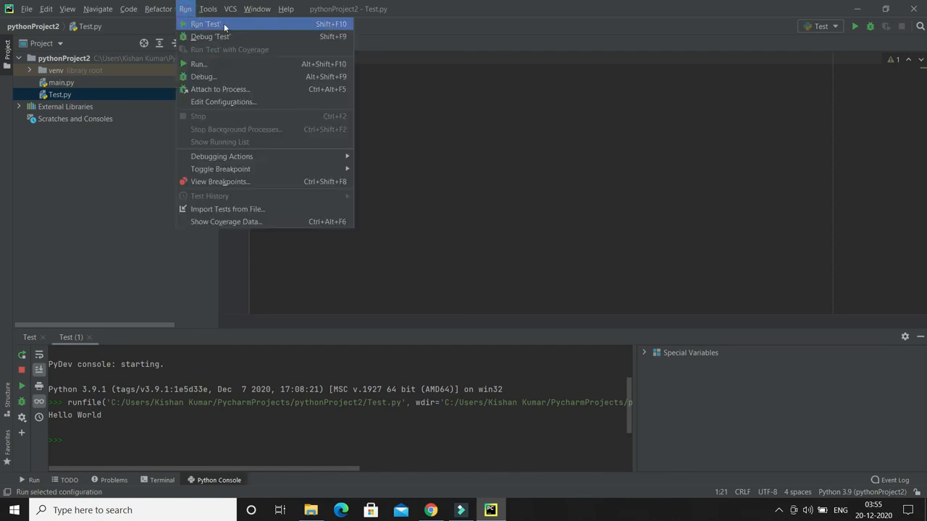
{"action": "left_click", "coordinate": [212, 36]}
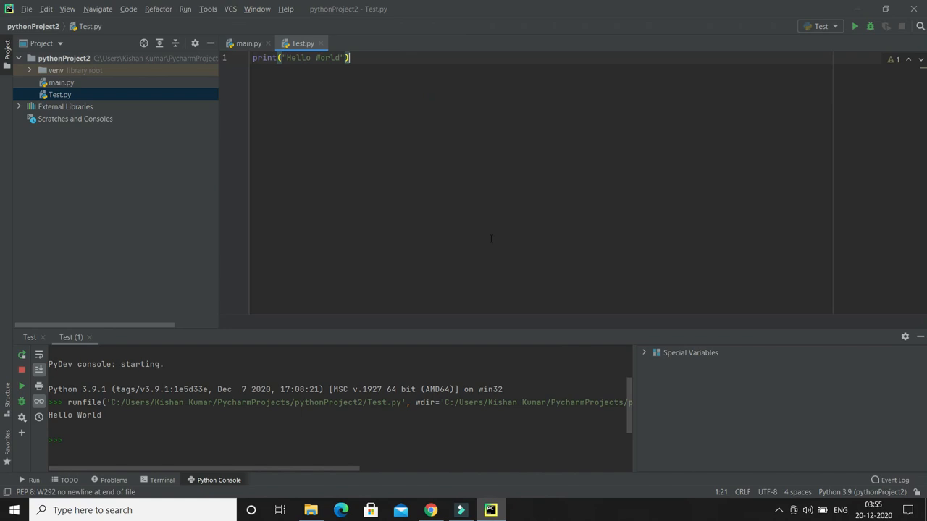